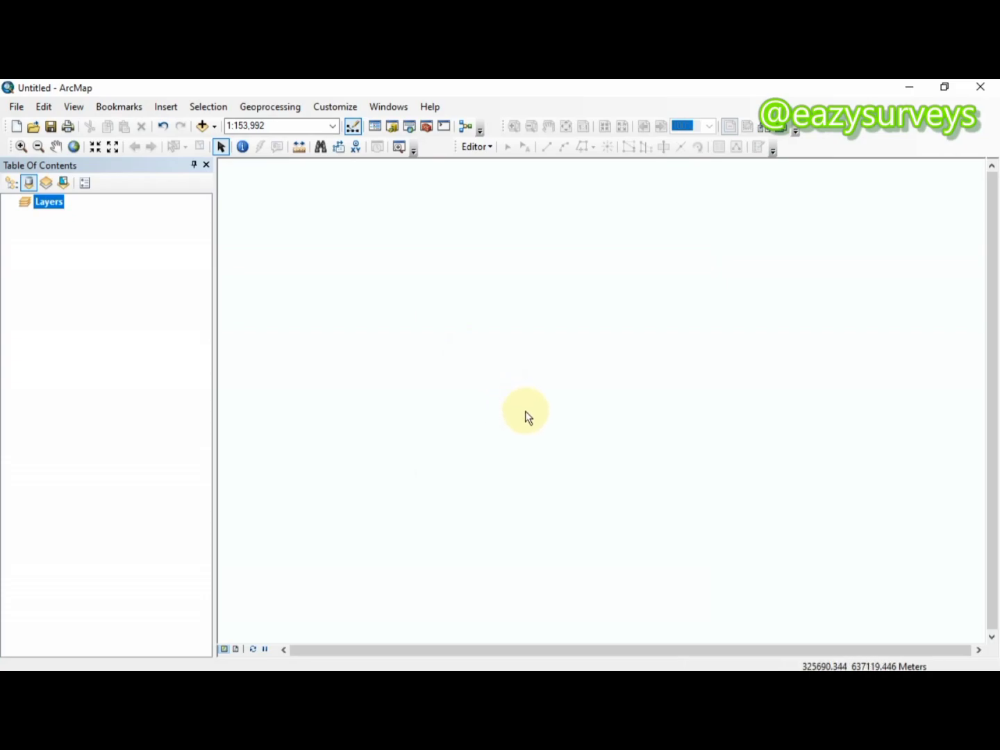
Step: Add the lulc raster from the C FACTOR folder to the map
{"action": "left_click", "coordinate": [206, 126]}
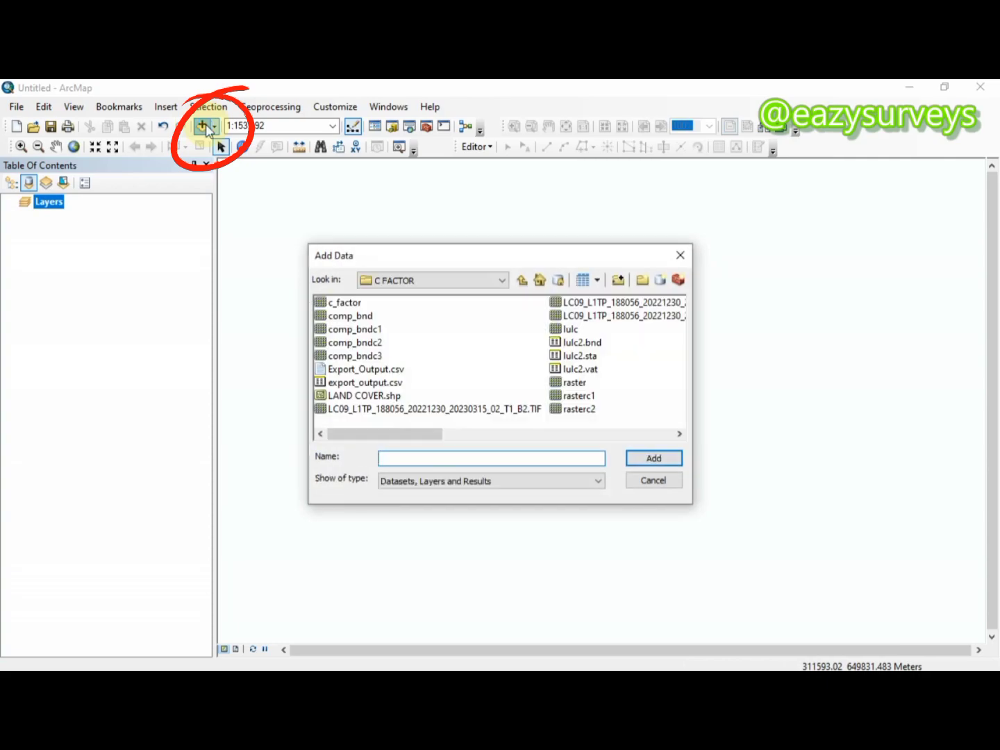
{"action": "left_click", "coordinate": [571, 330]}
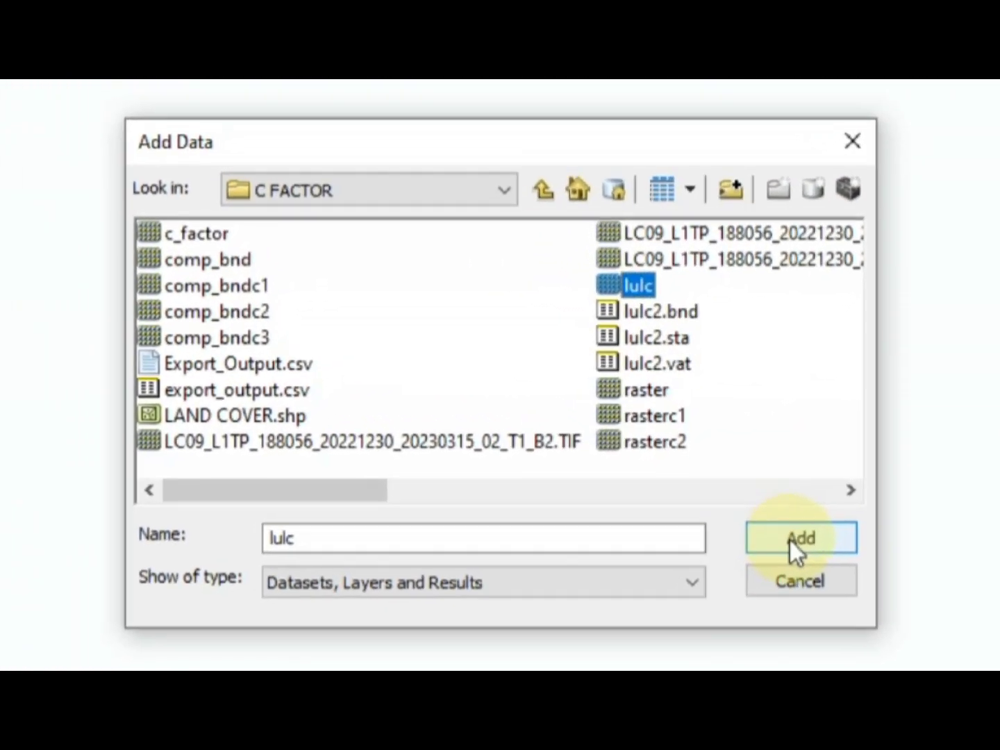
{"action": "left_click", "coordinate": [776, 531]}
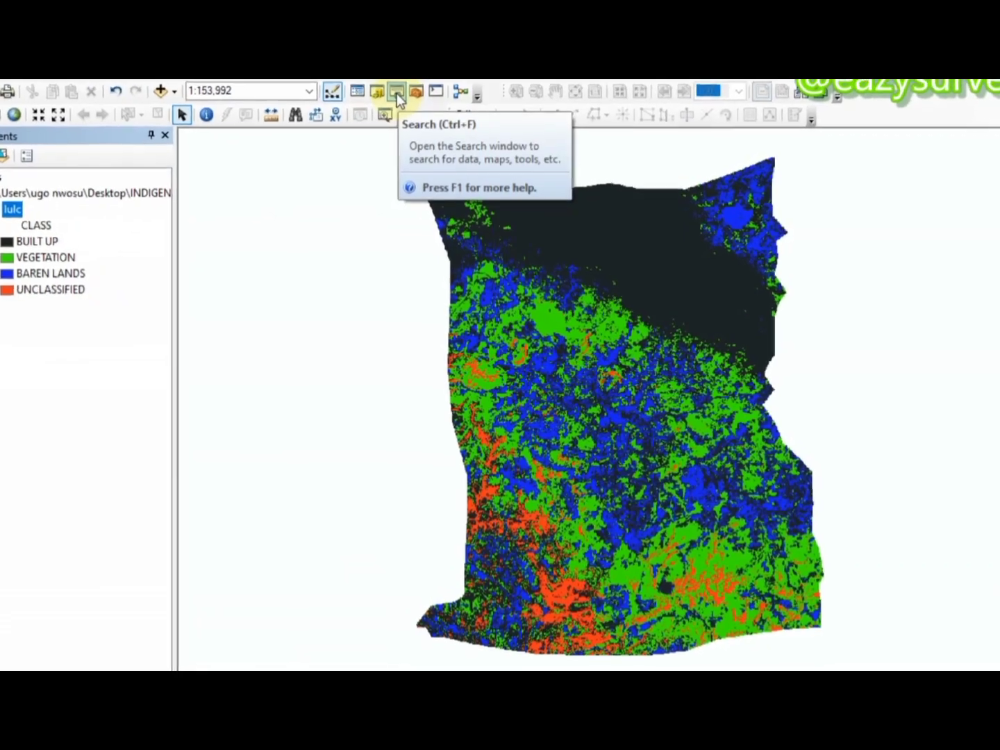
Step: Search for 'RASTER TO POLYGON' to find the Raster to Polygon (Conversion) tool
{"action": "left_click", "coordinate": [400, 100]}
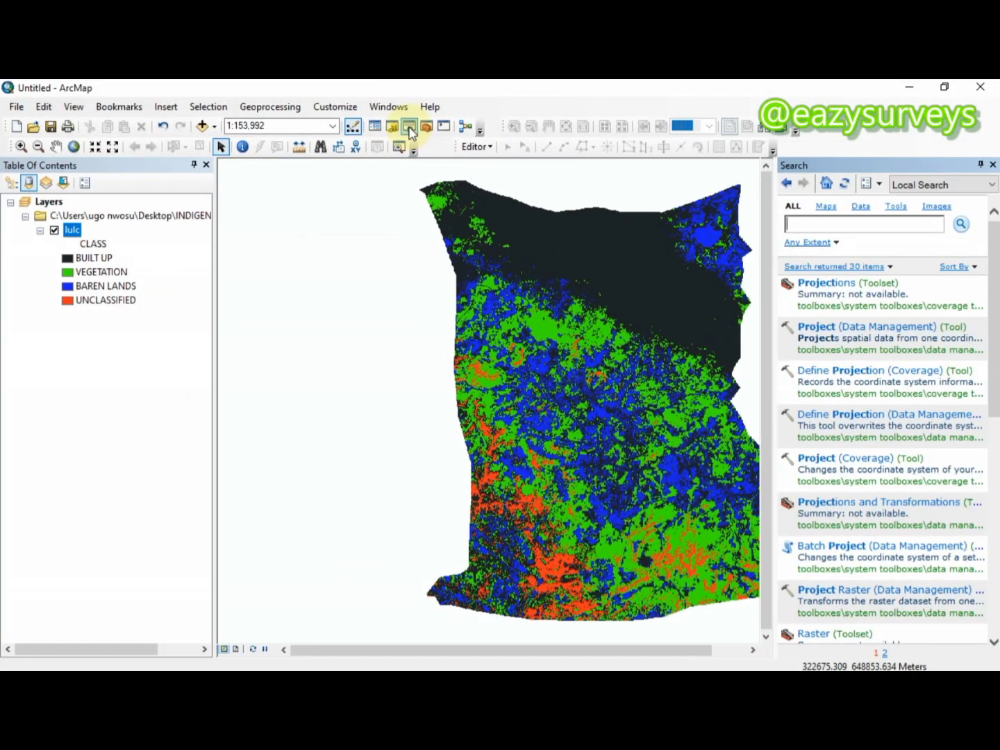
{"action": "left_click", "coordinate": [819, 226]}
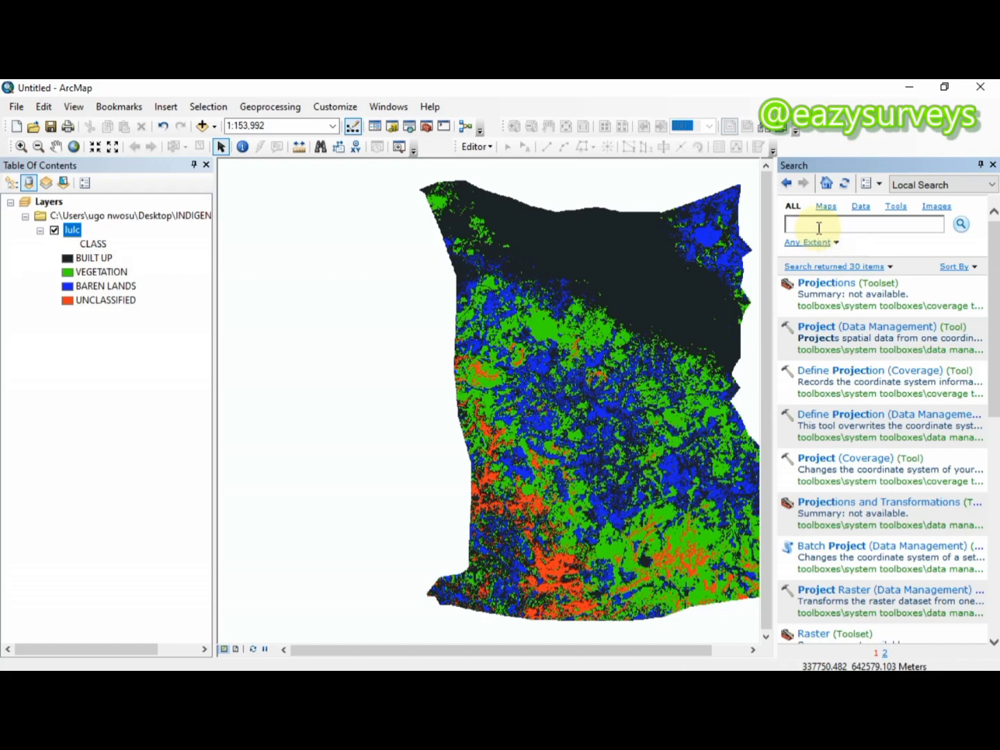
{"action": "type", "text": "PROJECT"}
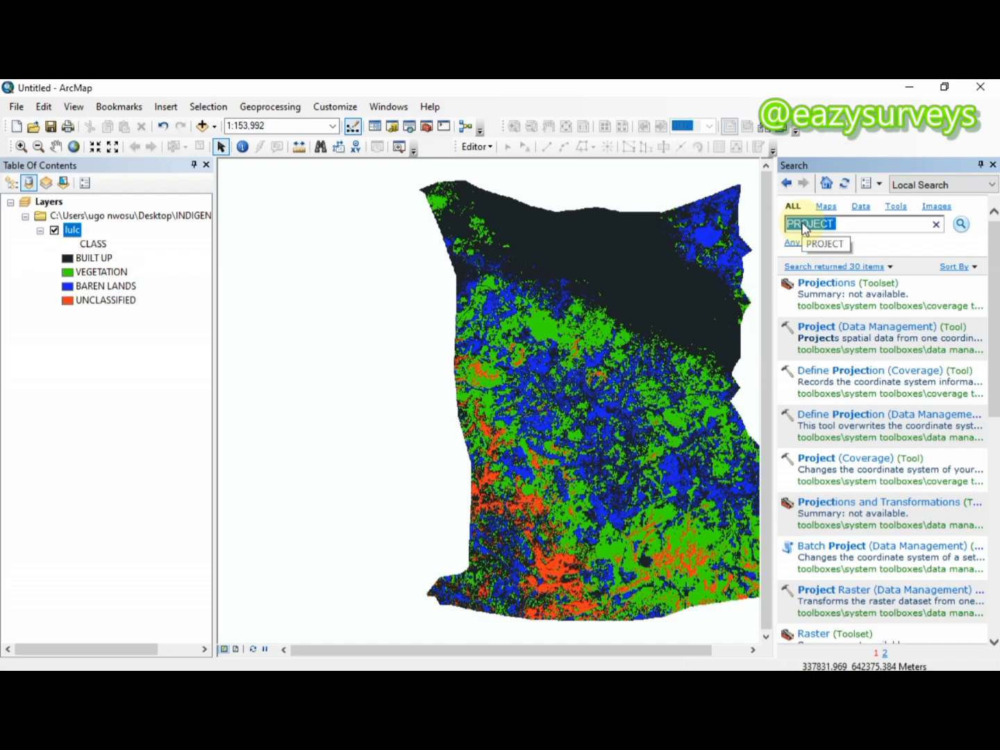
{"action": "type", "text": "RASTER"}
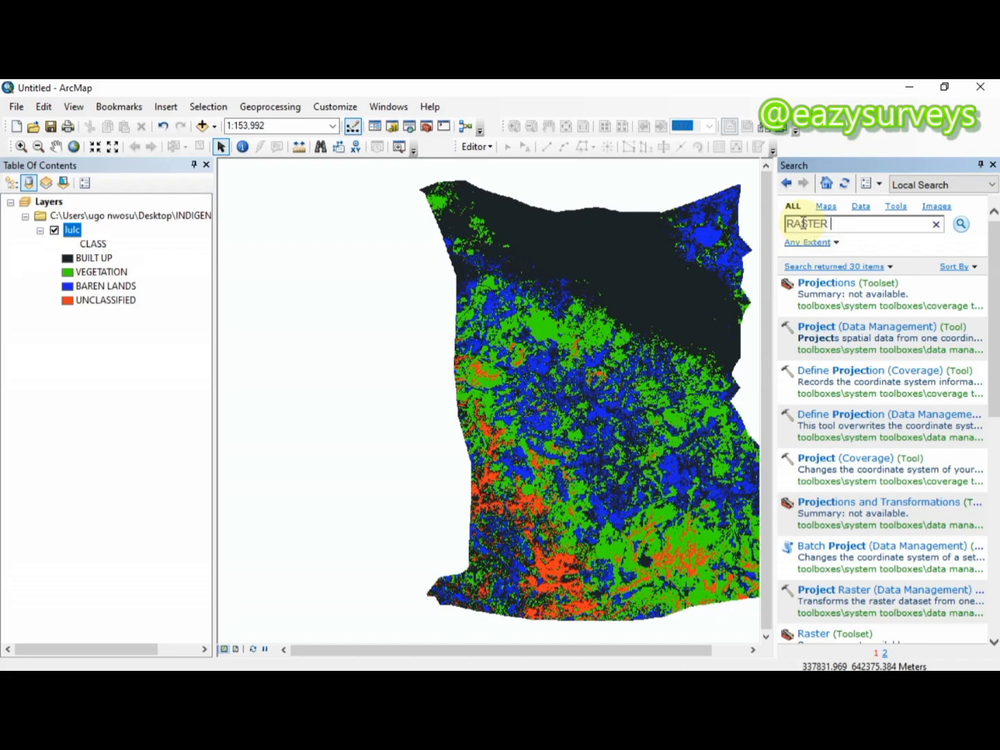
{"action": "type", "text": " O"}
{"action": "key", "text": "BackSpace"}
{"action": "type", "text": "TO POLYGON"}
{"action": "left_click", "coordinate": [962, 226]}
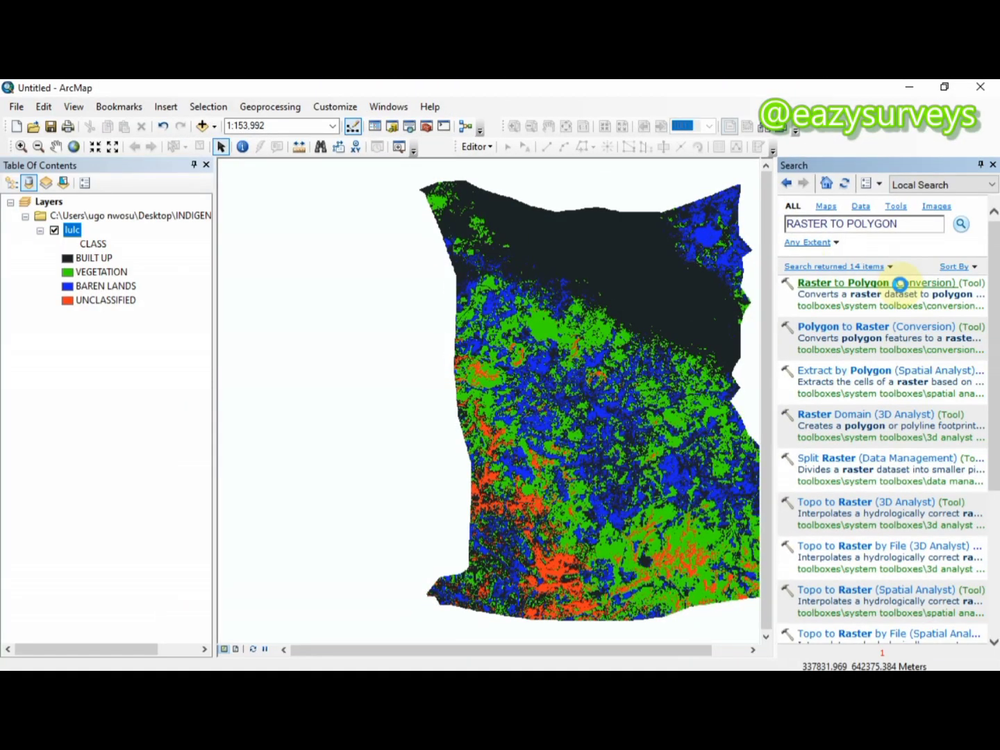
Step: Open Raster to Polygon with lulc as the input raster and VALUE as the field
{"action": "left_click", "coordinate": [963, 278]}
{"action": "left_click_drag", "start_coordinate": [713, 223], "coordinate": [589, 189]}
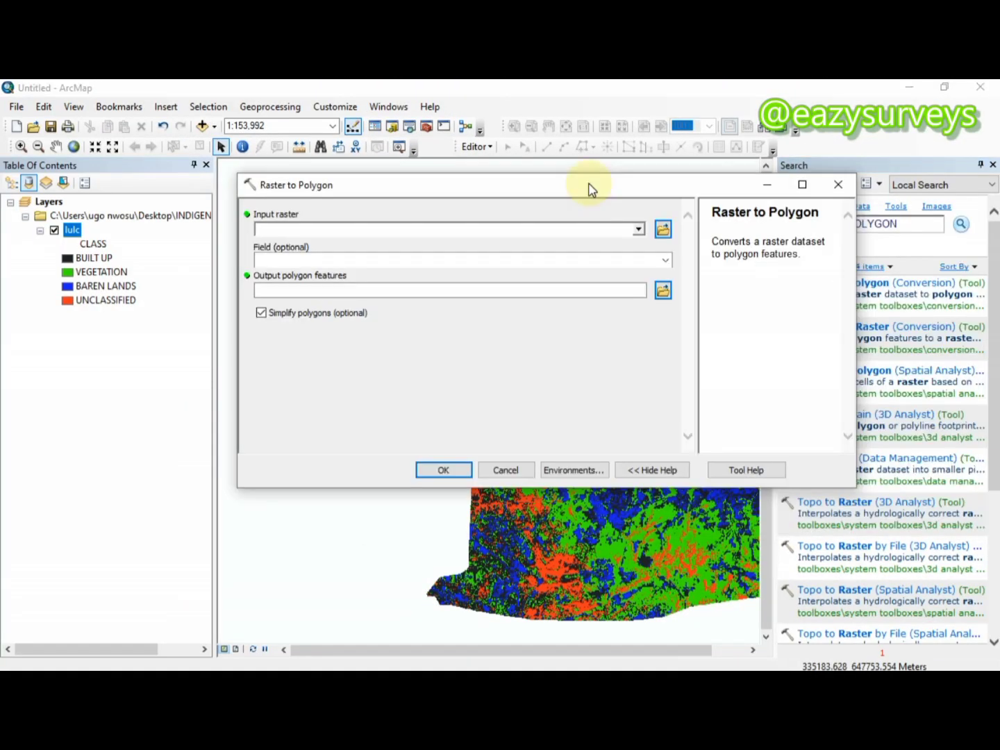
{"action": "left_click", "coordinate": [639, 229]}
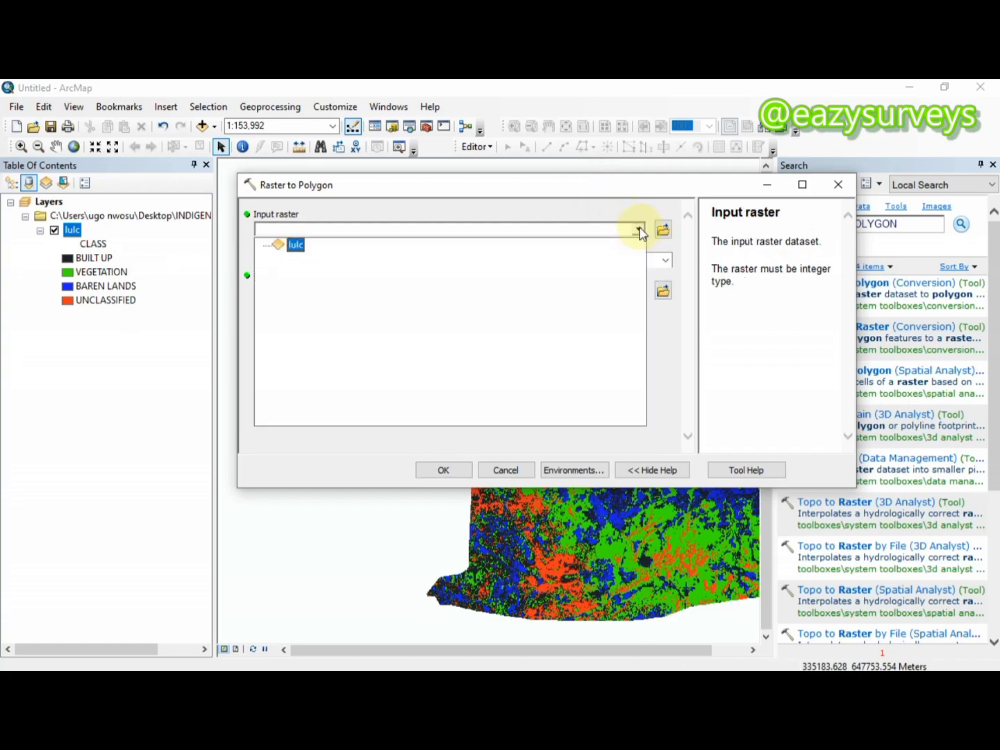
{"action": "left_click", "coordinate": [295, 246]}
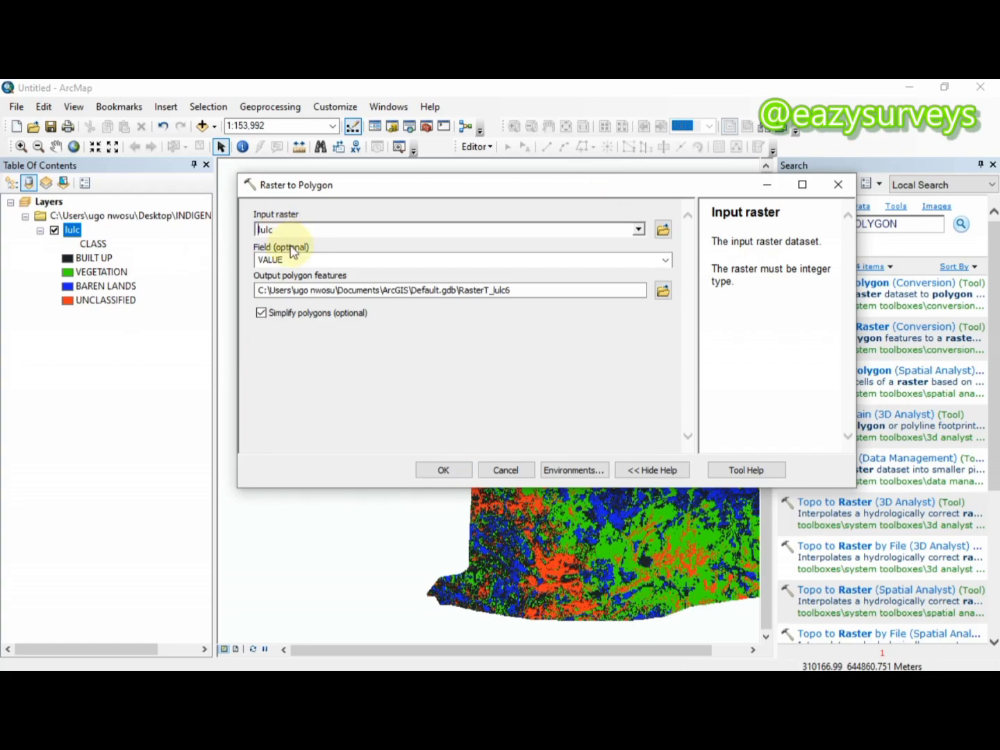
{"action": "left_click", "coordinate": [666, 261]}
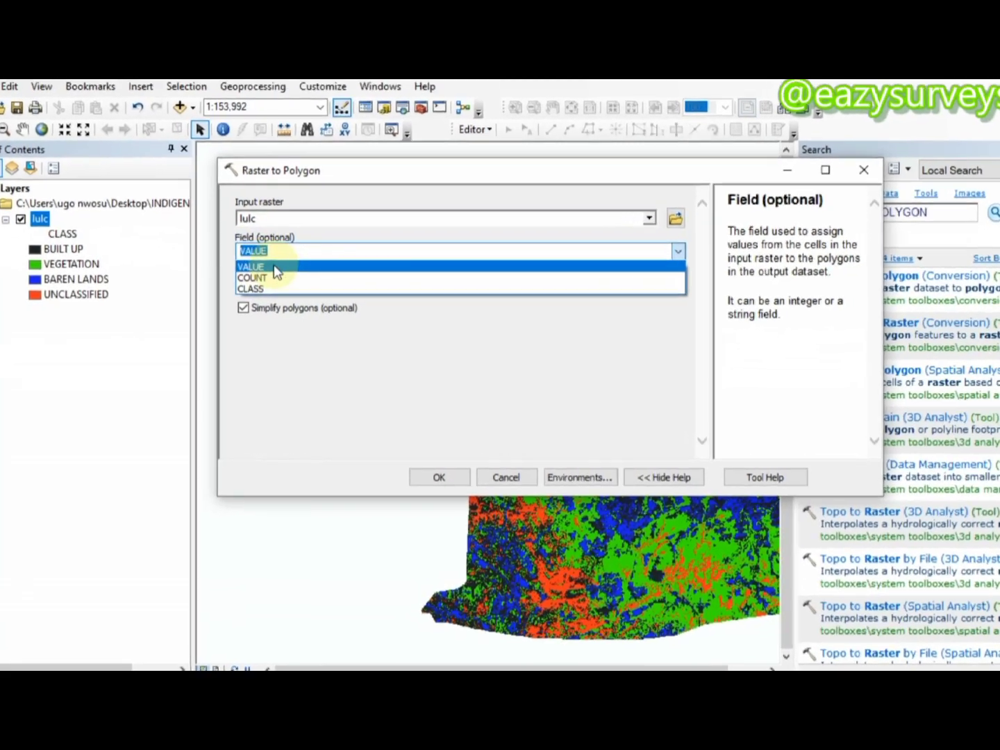
{"action": "left_click", "coordinate": [323, 266]}
{"action": "left_click", "coordinate": [248, 257]}
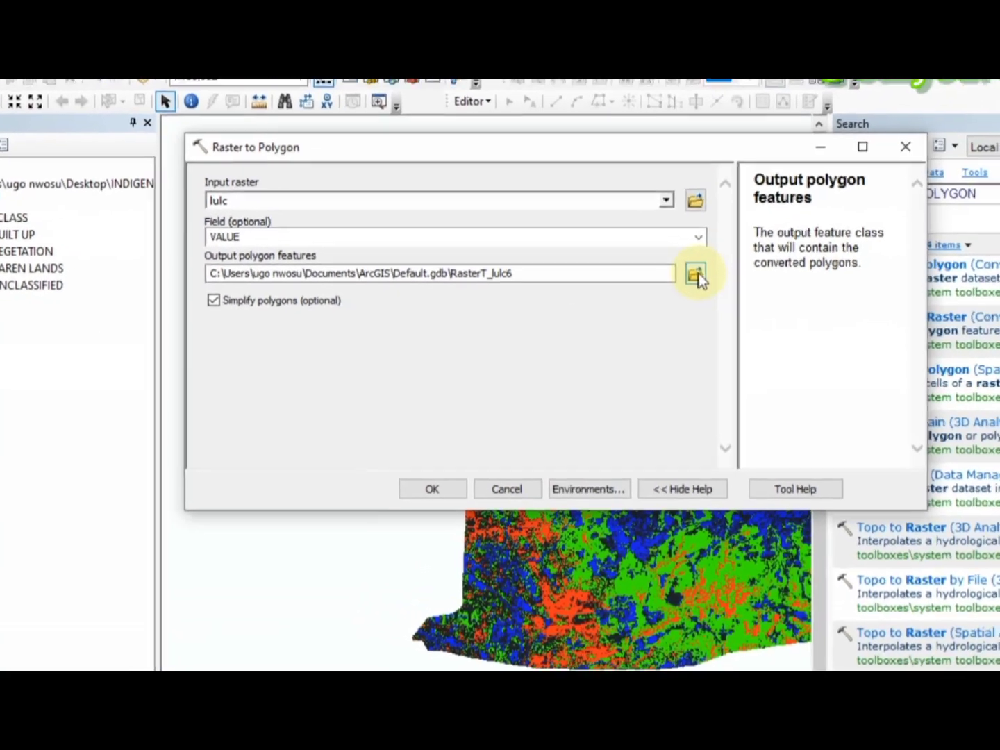
Step: Set the output to LULC_SHAPEFILE_DATA.shp in the Desktop YOUTUBE folder
{"action": "left_click", "coordinate": [663, 291]}
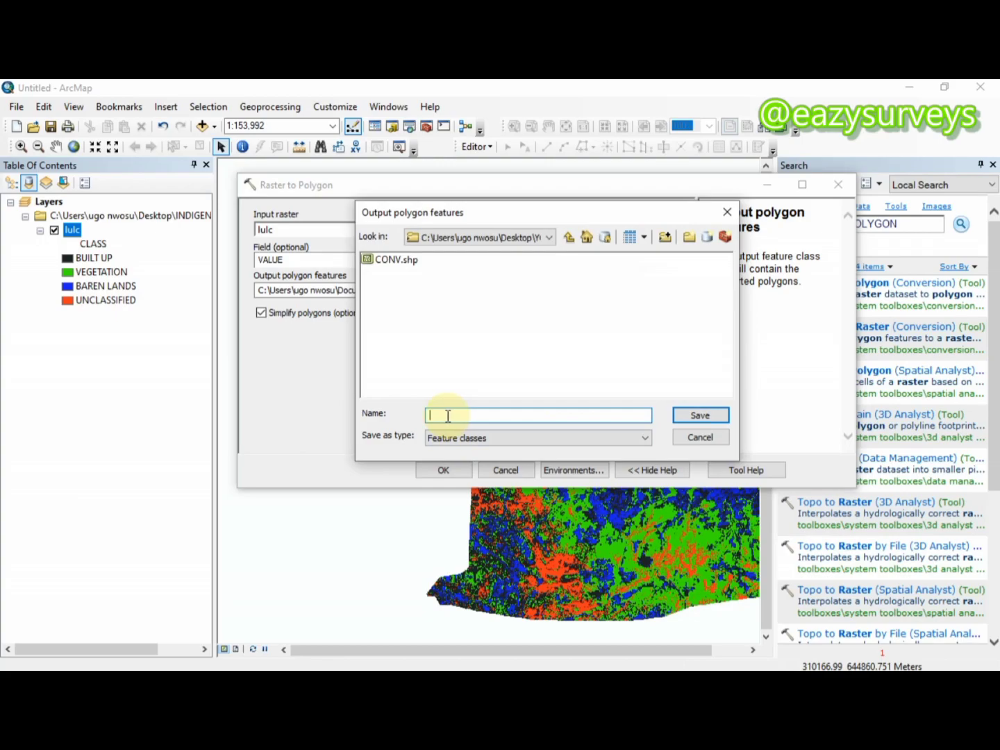
{"action": "type", "text": "LULC_SHAPEFILE_"}
{"action": "type", "text": "DATA"}
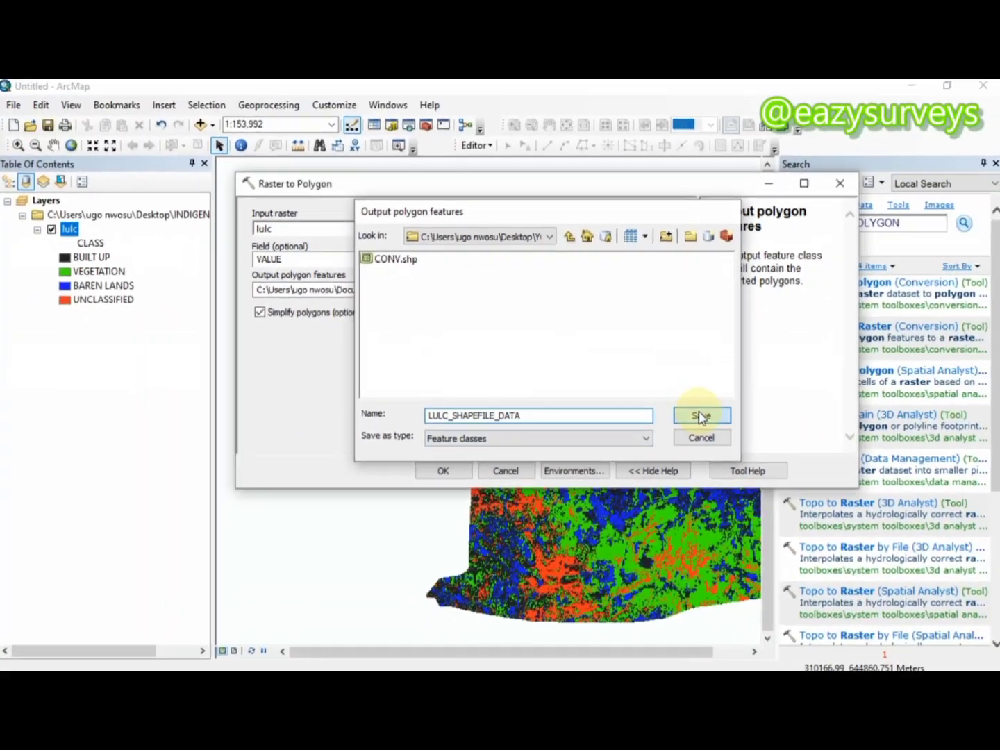
{"action": "left_click", "coordinate": [709, 419]}
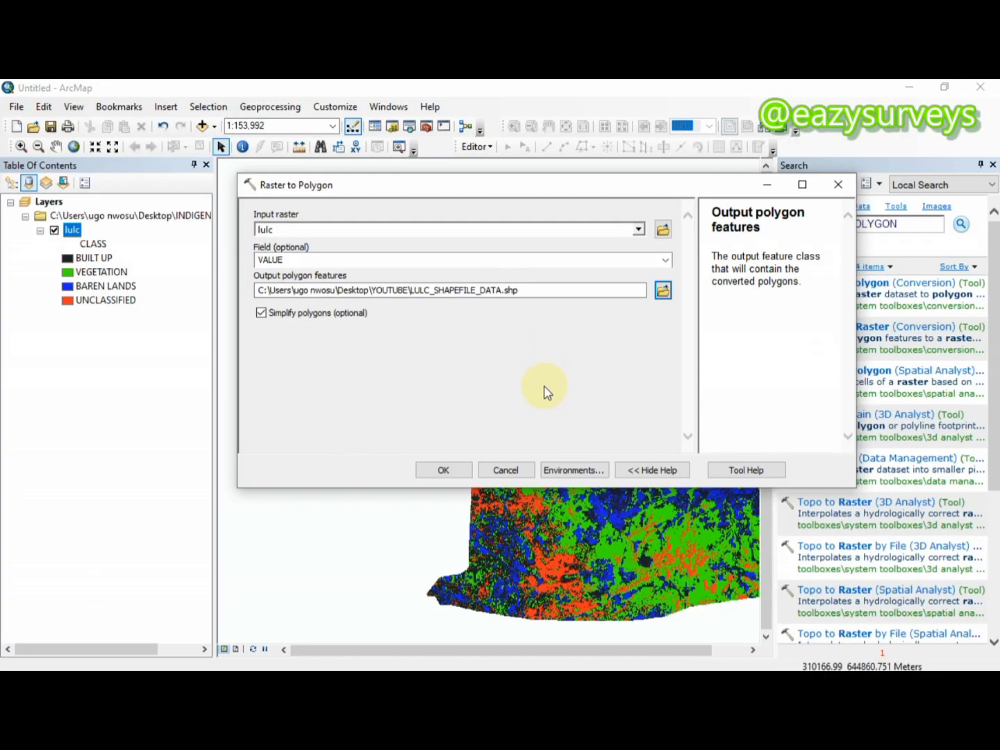
Step: Run the conversion to create the LULC_SHAPEFILE_DATA layer and close the Search window
{"action": "left_click", "coordinate": [445, 470]}
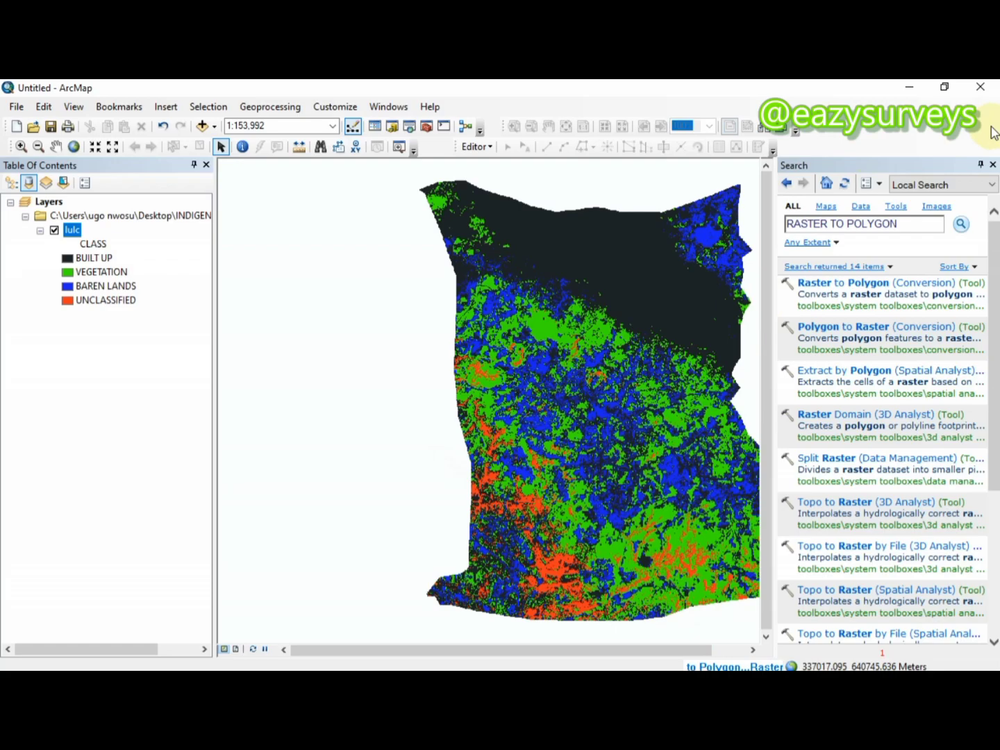
{"action": "left_click", "coordinate": [993, 165]}
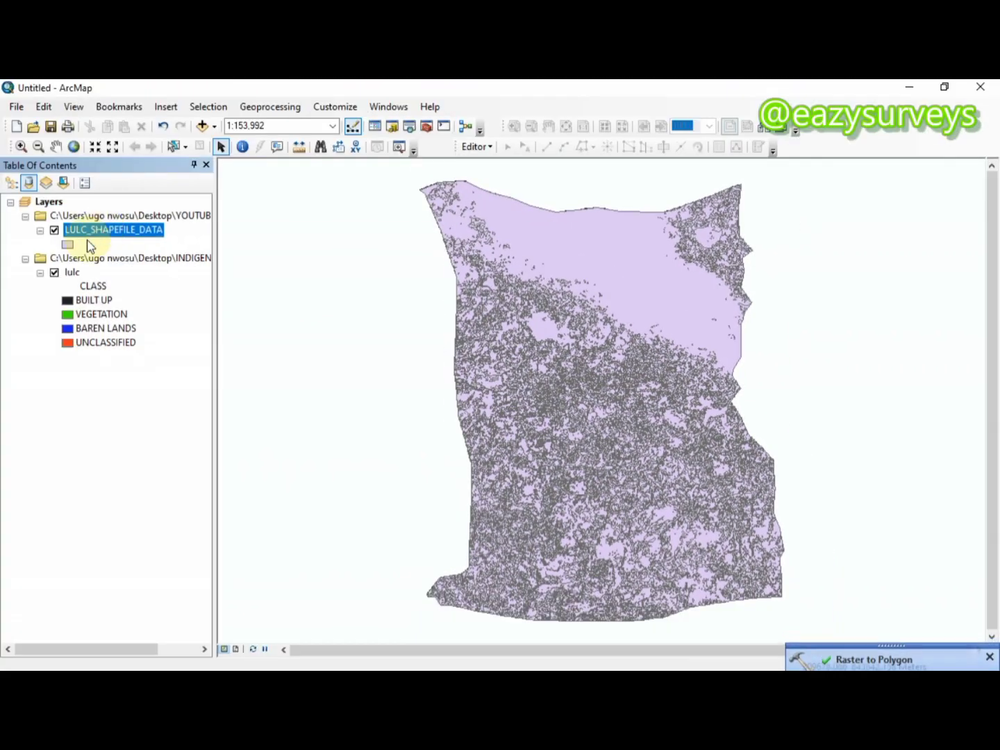
Step: Hide the lulc raster, remove the YOUTUBE folder layer, and minimise ArcMap
{"action": "left_click", "coordinate": [55, 271]}
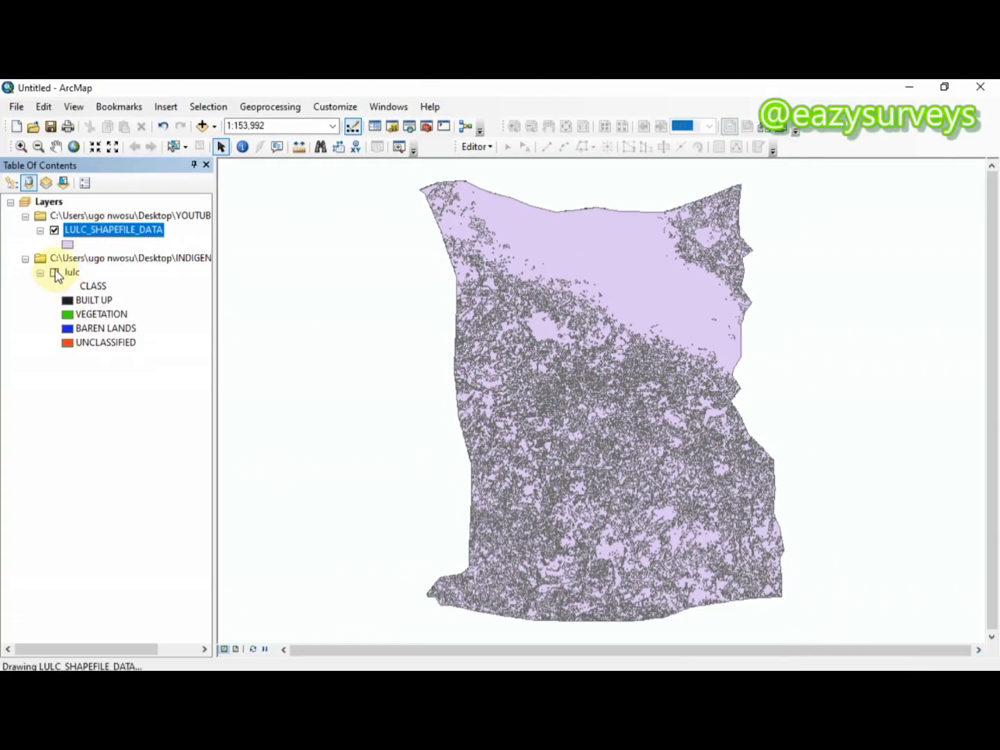
{"action": "right_click", "coordinate": [104, 216]}
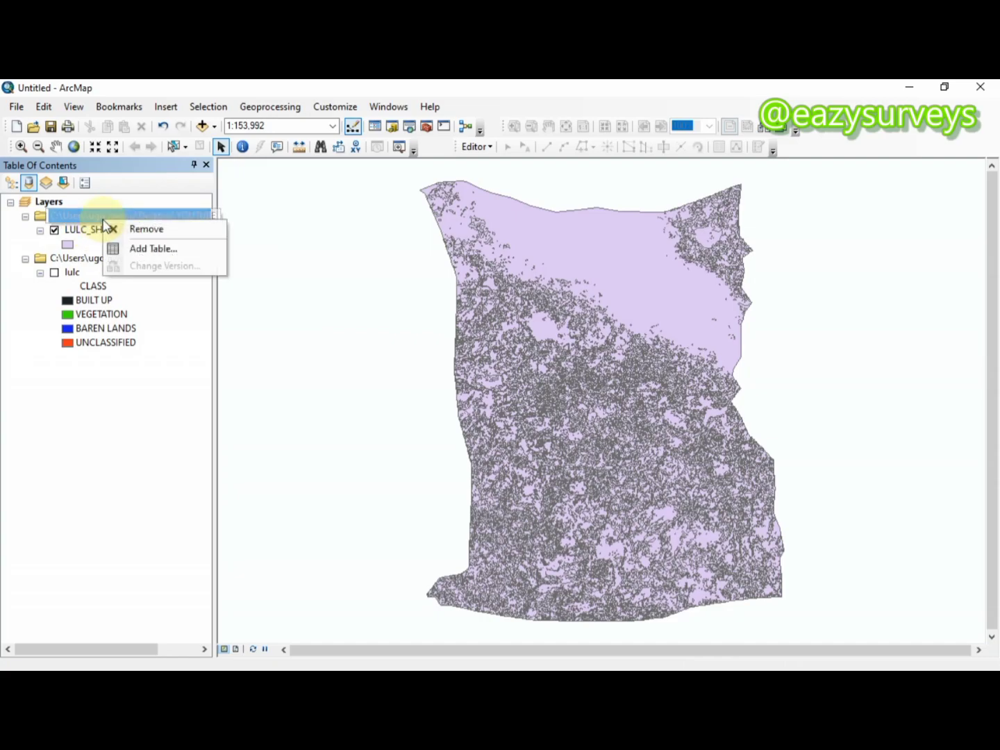
{"action": "left_click", "coordinate": [139, 235]}
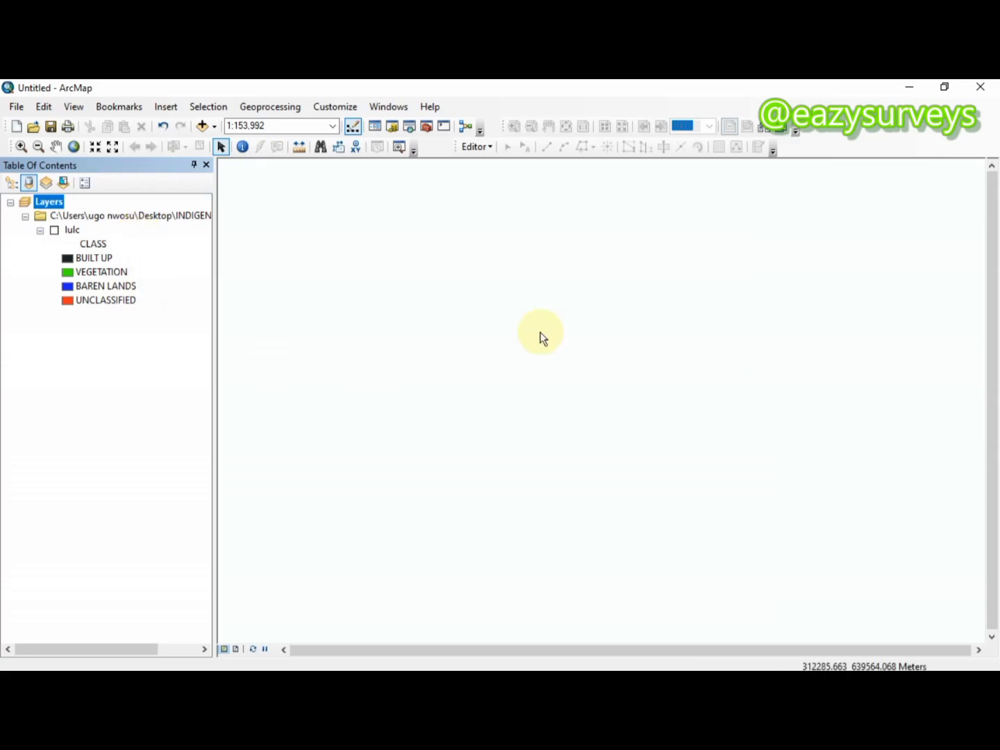
{"action": "left_click", "coordinate": [910, 89]}
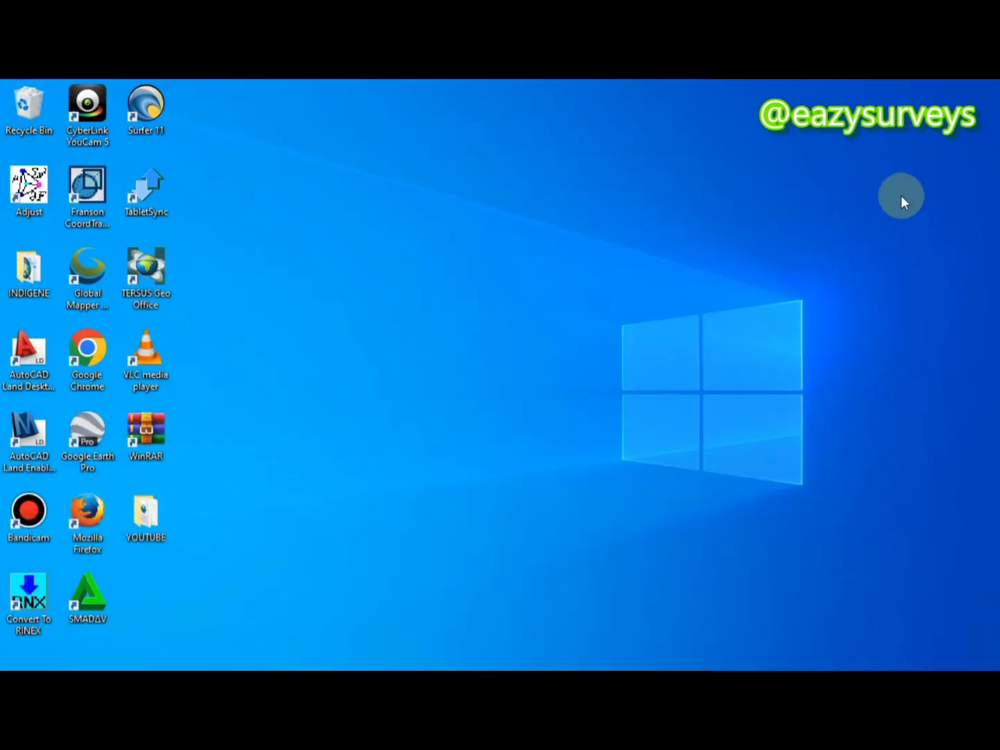
Step: Launch Google Earth Pro from the desktop and dismiss the internet-connection warning
{"action": "double_click", "coordinate": [88, 428]}
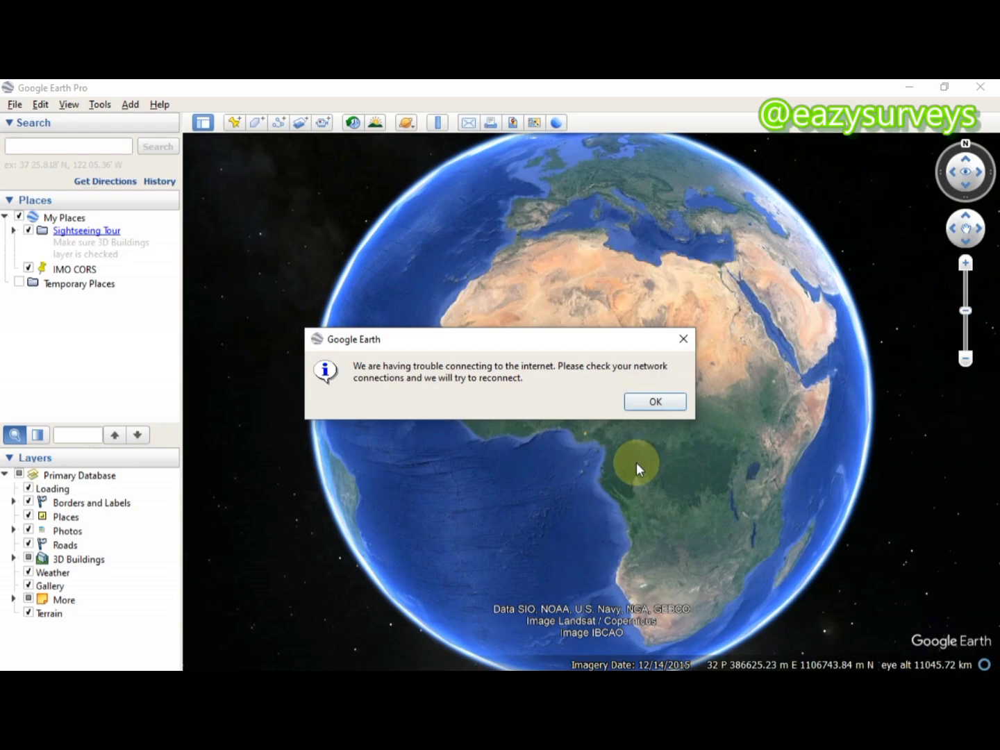
{"action": "left_click", "coordinate": [654, 404]}
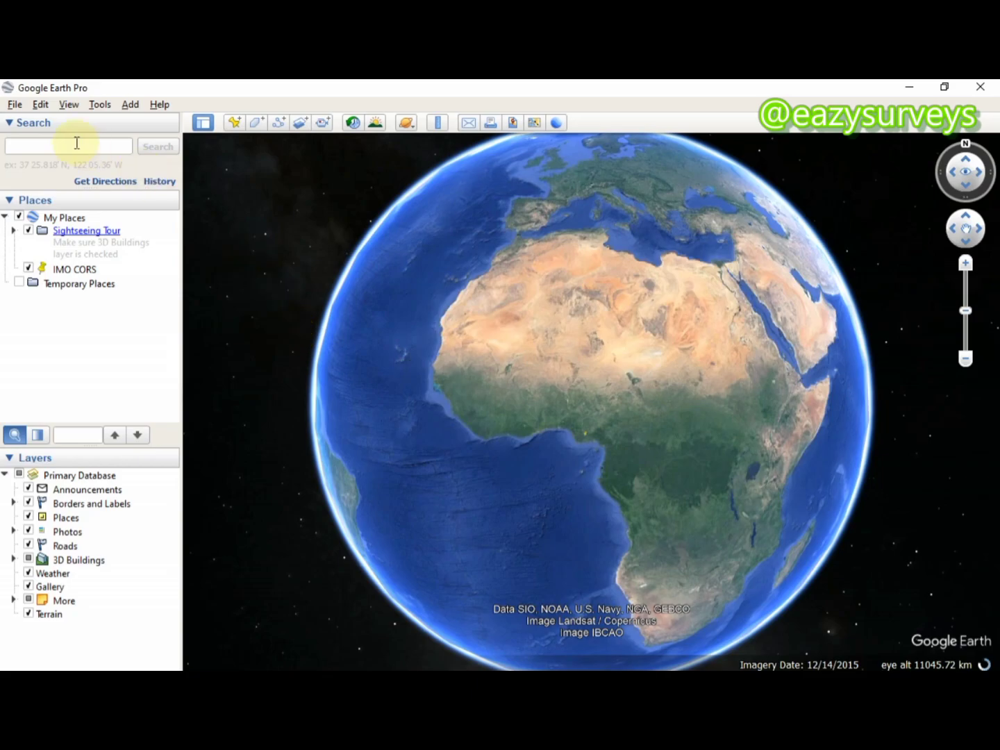
Step: Open the File > Import browser at Desktop > YOUTUBE, filtered to ESRI Shape (*.shp)
{"action": "left_click", "coordinate": [16, 104]}
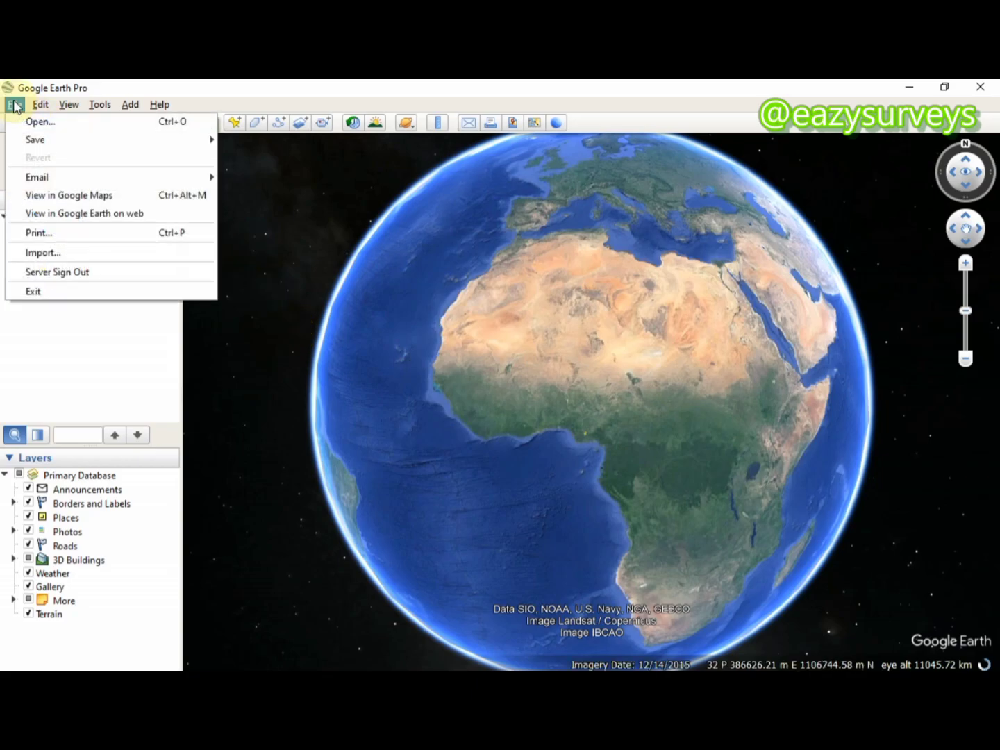
{"action": "left_click", "coordinate": [67, 254]}
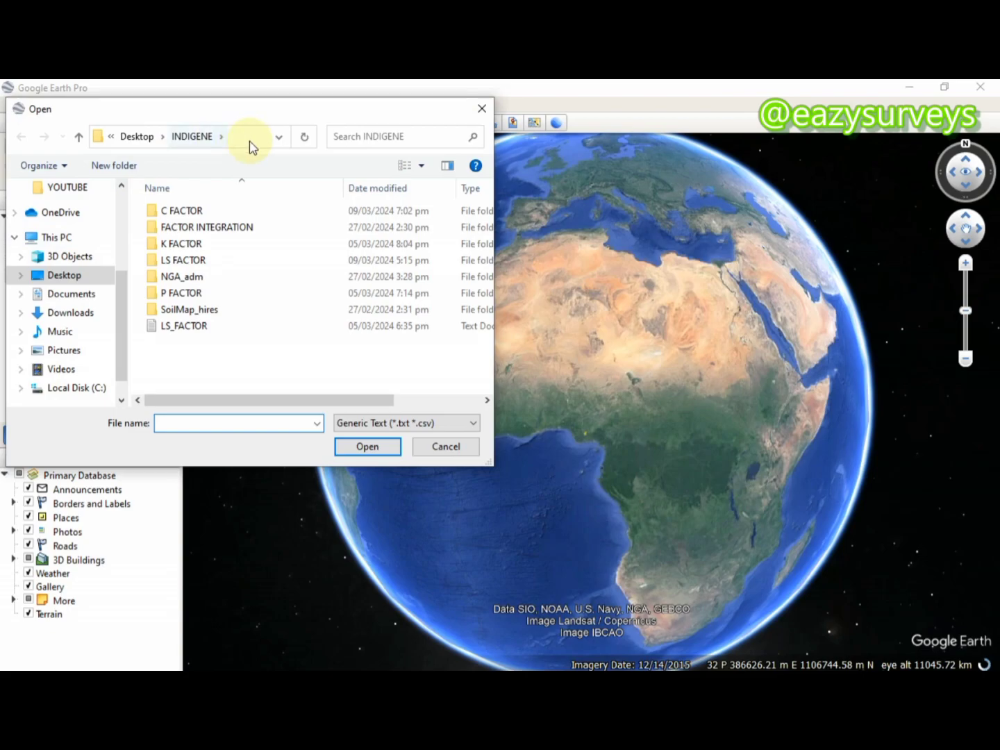
{"action": "left_click", "coordinate": [272, 139]}
{"action": "left_click", "coordinate": [276, 140]}
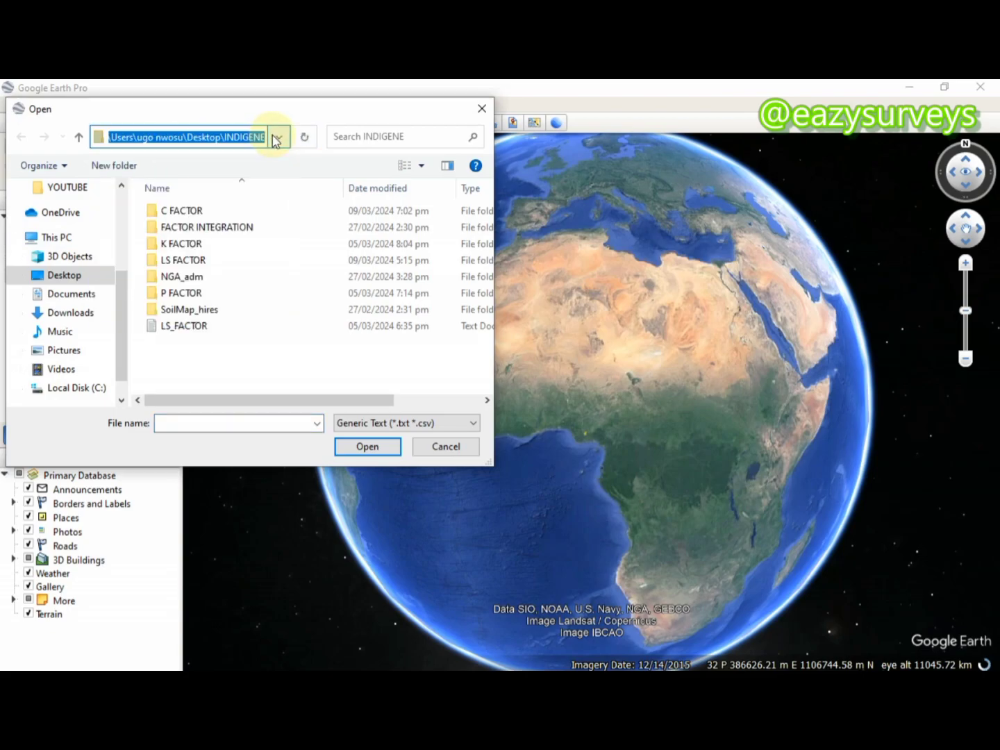
{"action": "left_click", "coordinate": [279, 141]}
{"action": "left_click", "coordinate": [279, 140]}
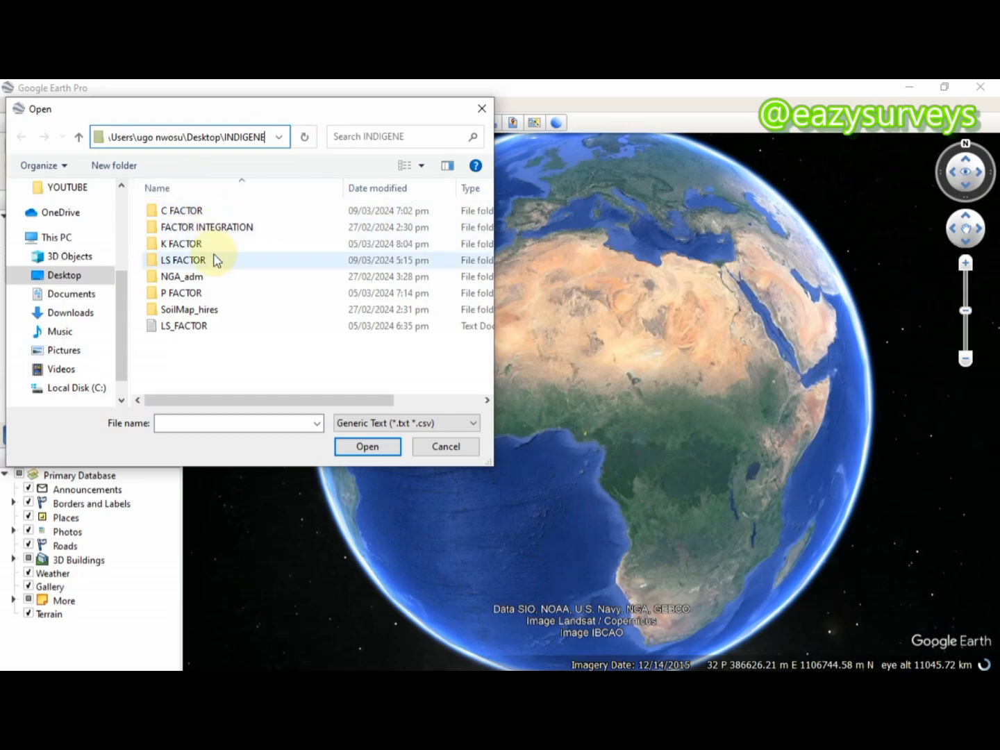
{"action": "left_click", "coordinate": [76, 190]}
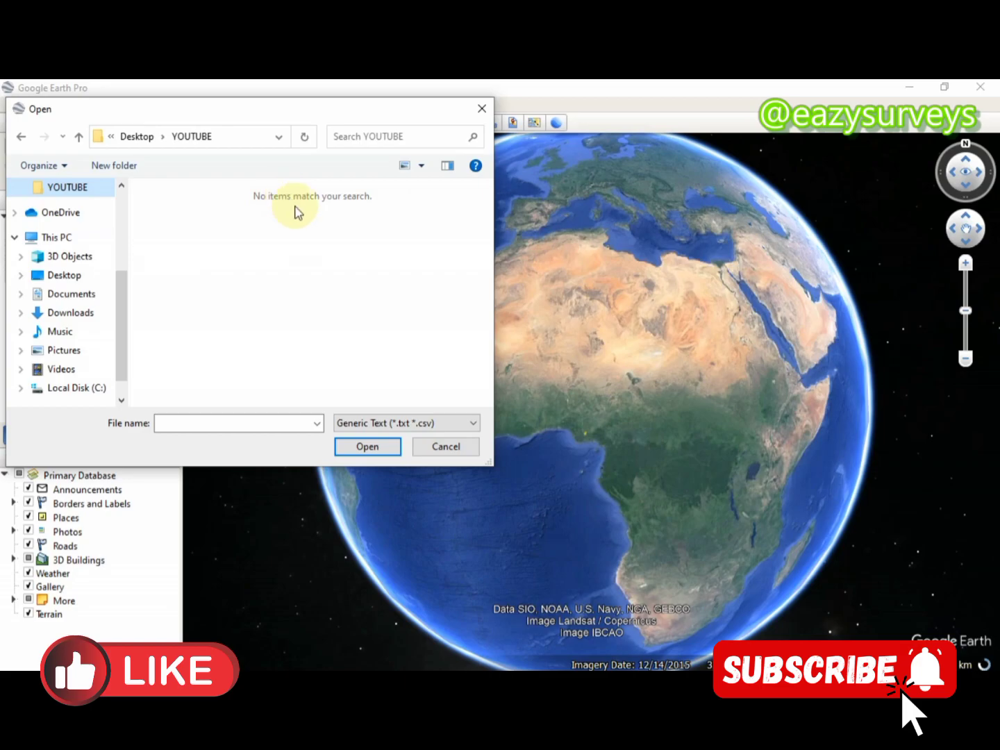
{"action": "left_click", "coordinate": [435, 425]}
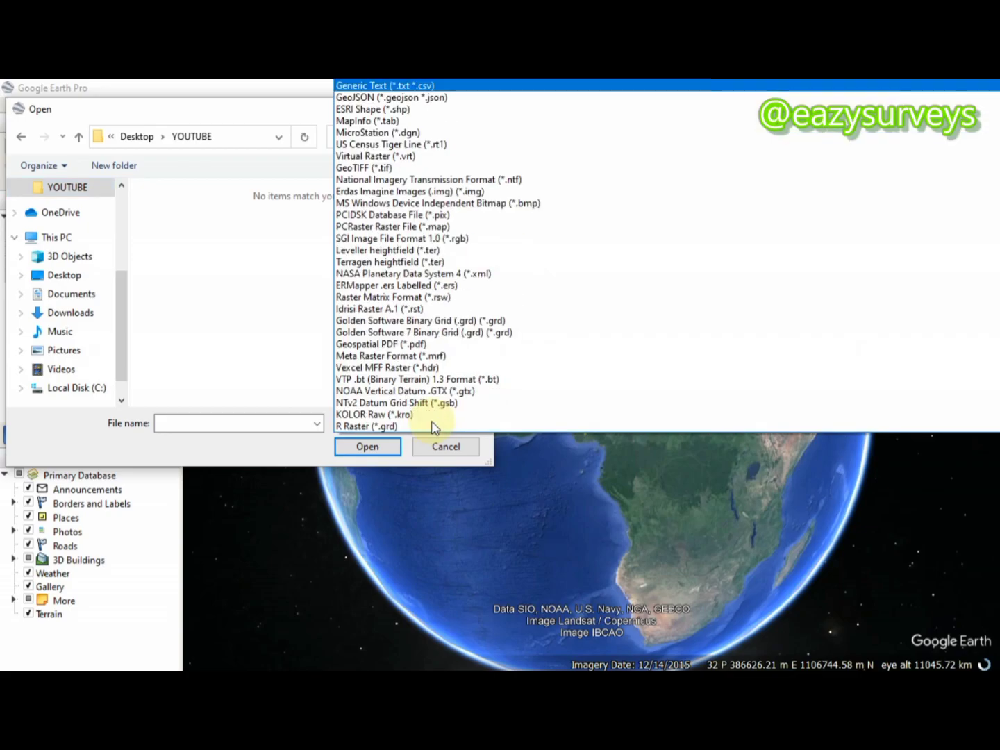
{"action": "left_click", "coordinate": [361, 110]}
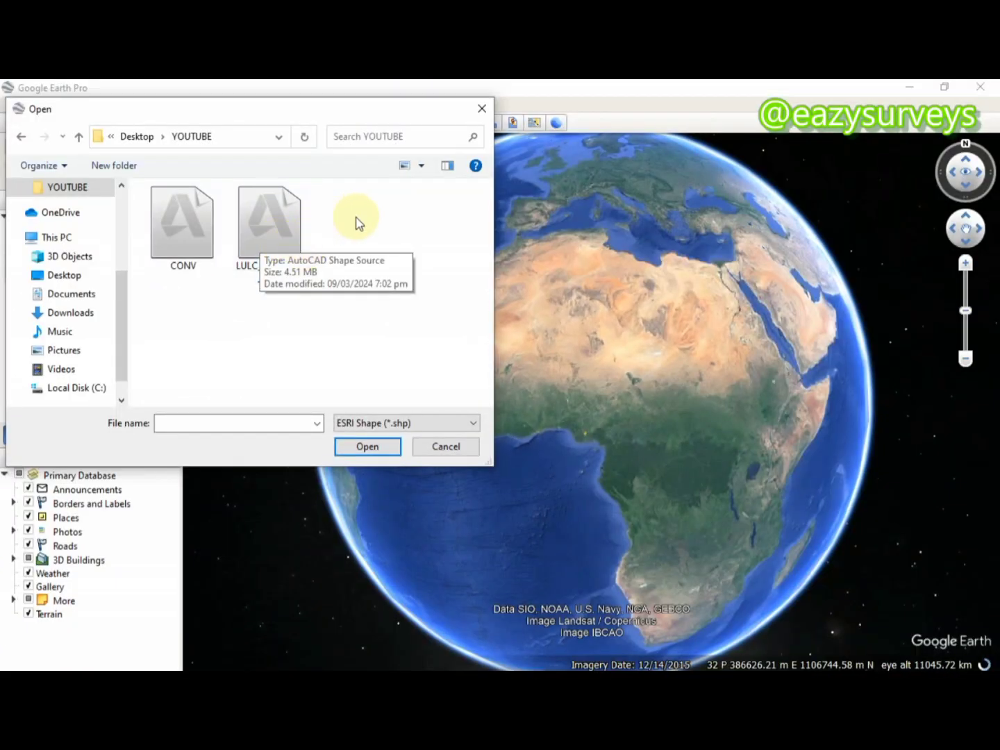
Step: Import all features of LULC_SHAPEFILE_DATA without applying a style template
{"action": "left_click", "coordinate": [270, 229]}
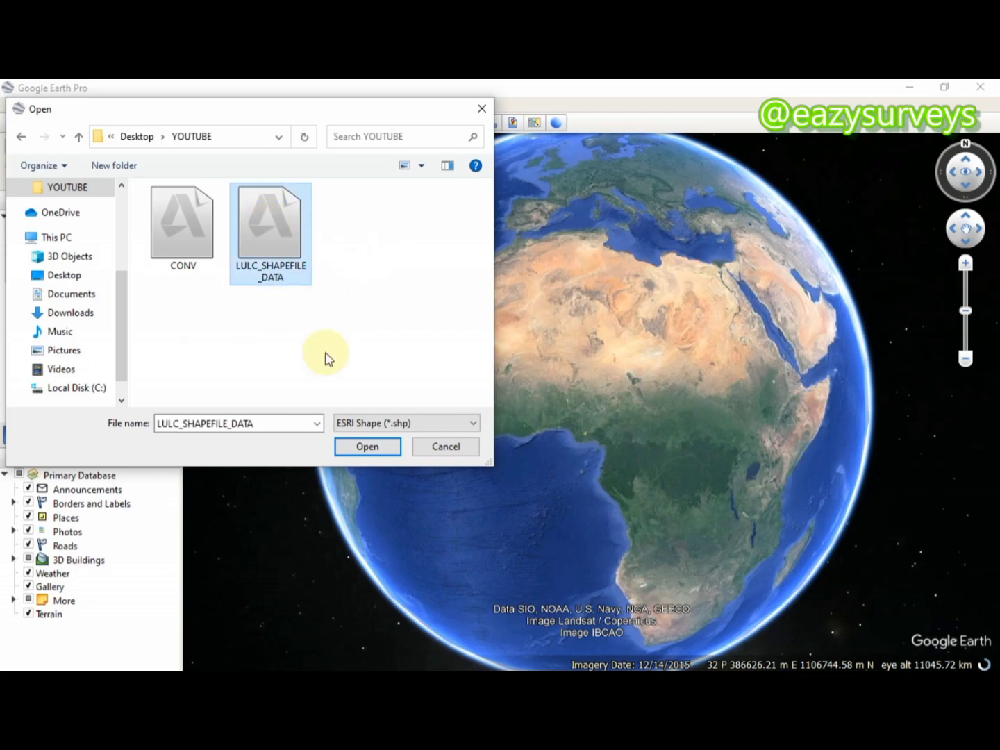
{"action": "left_click", "coordinate": [379, 451]}
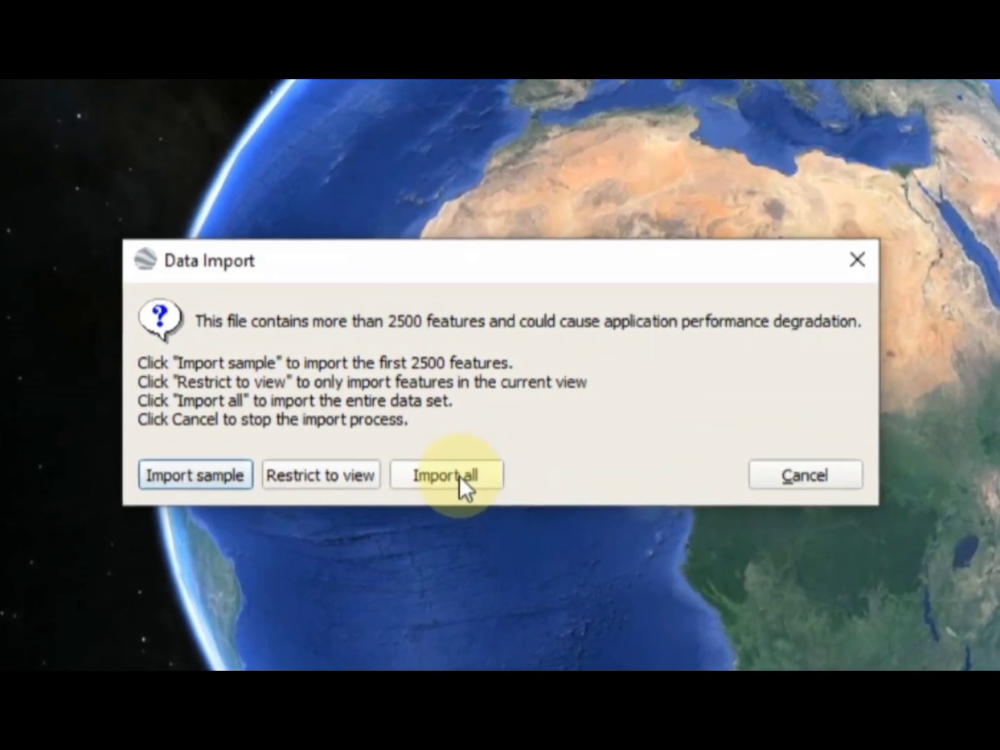
{"action": "left_click", "coordinate": [464, 462]}
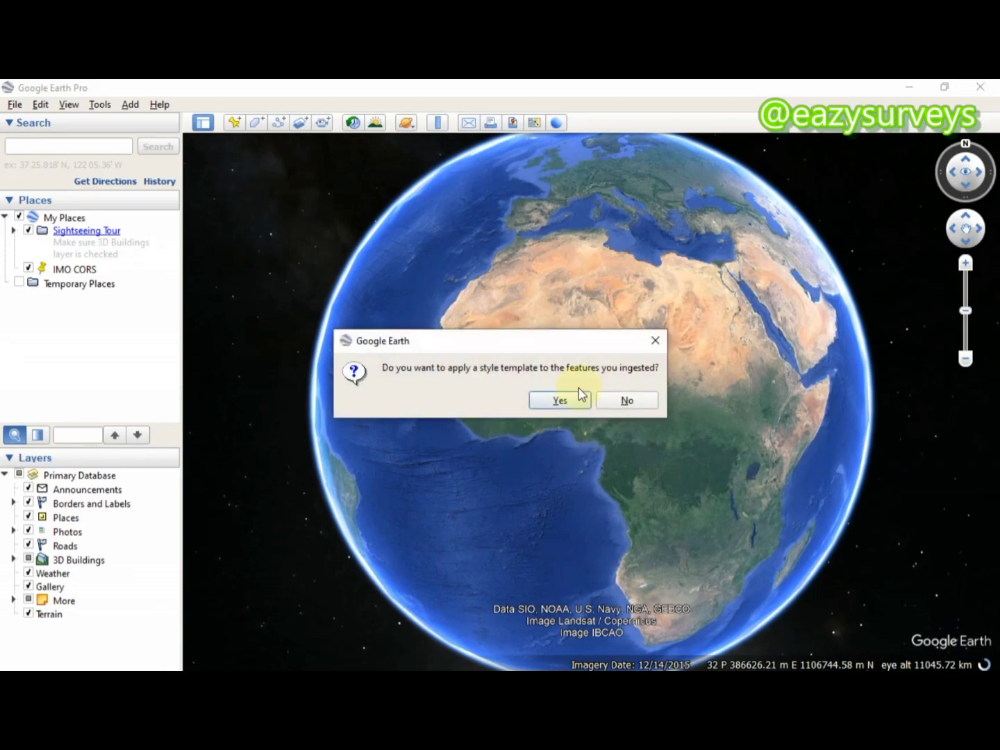
{"action": "left_click", "coordinate": [631, 402]}
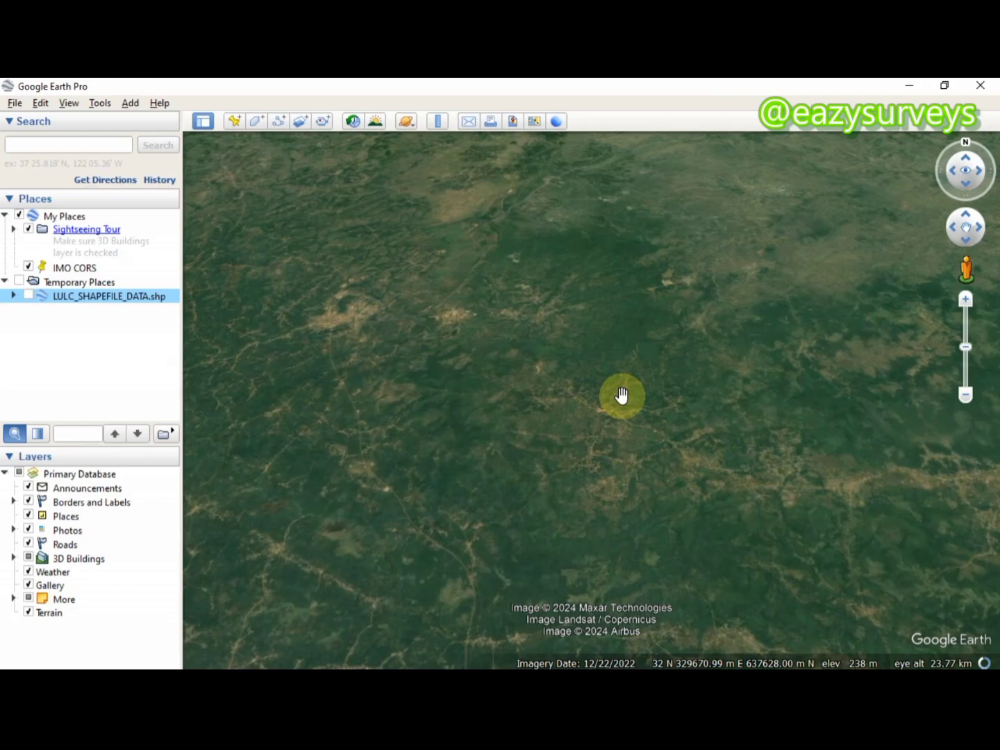
Step: Turn on the LULC_SHAPEFILE_DATA.shp layer over the satellite imagery and frame the overlay
{"action": "left_click", "coordinate": [29, 297]}
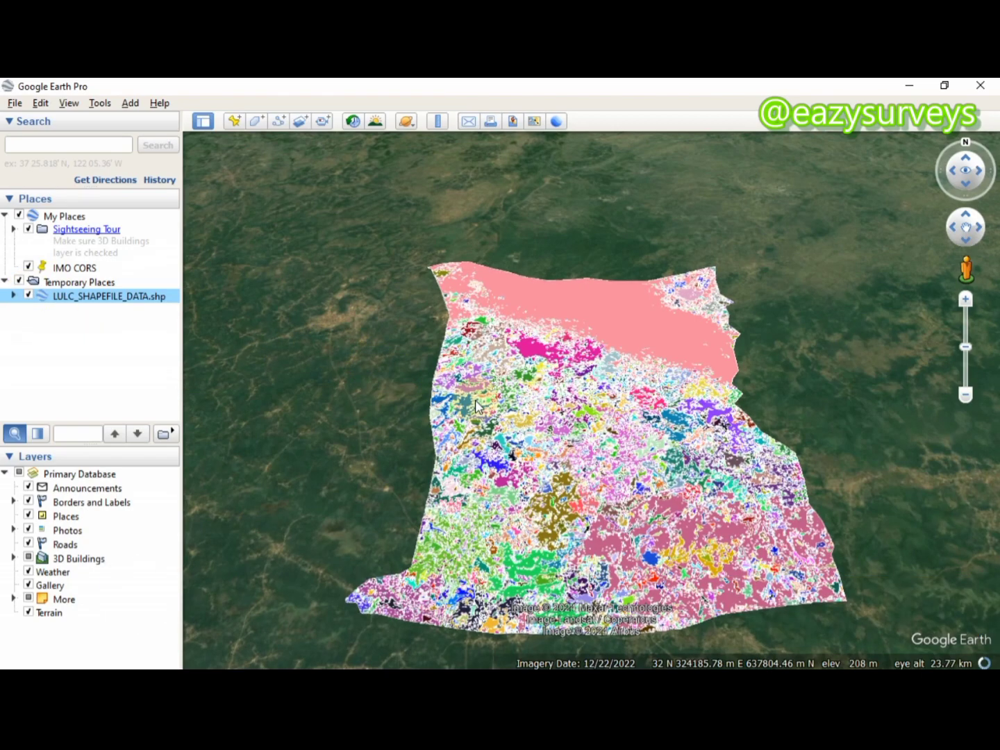
{"action": "left_click", "coordinate": [368, 379]}
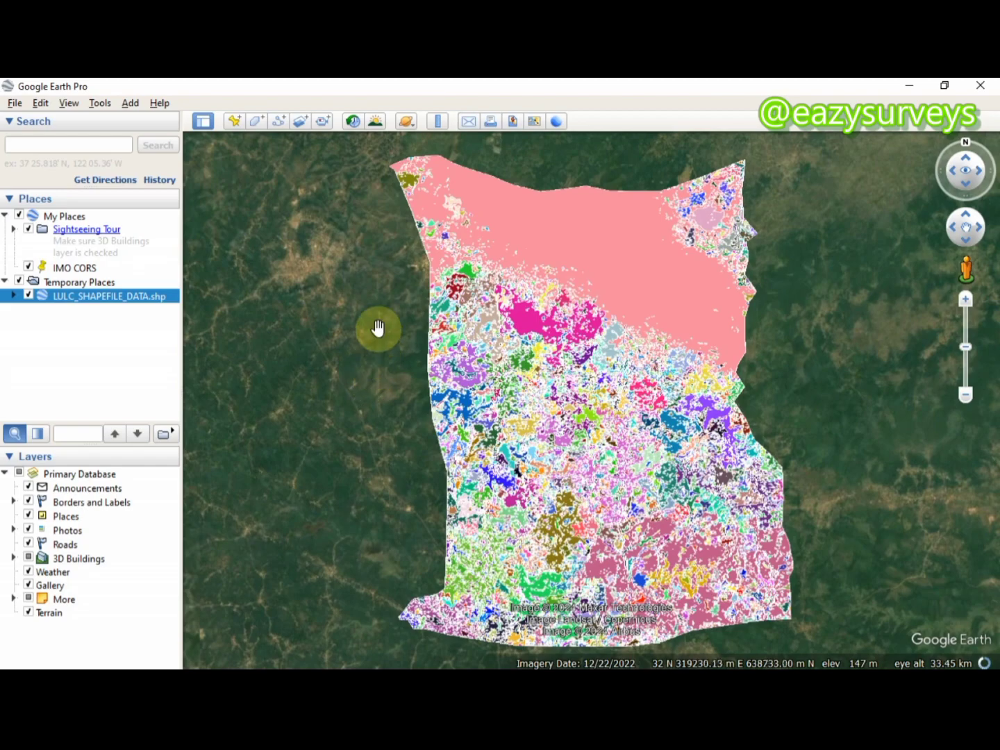
{"action": "left_click_drag", "start_coordinate": [368, 325], "coordinate": [375, 323]}
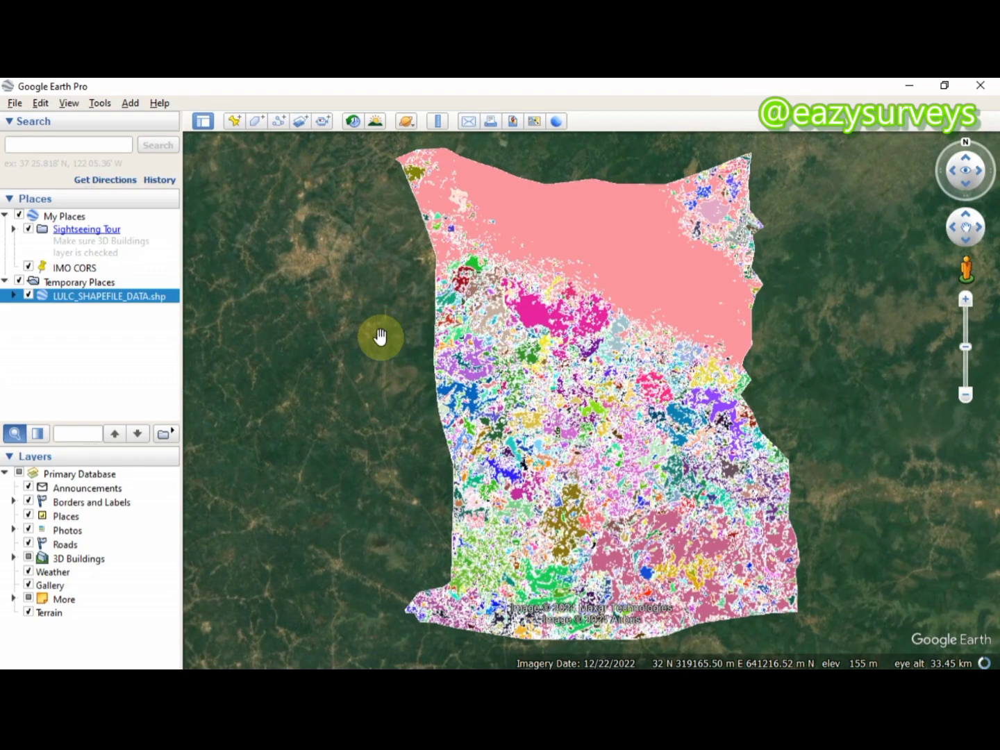